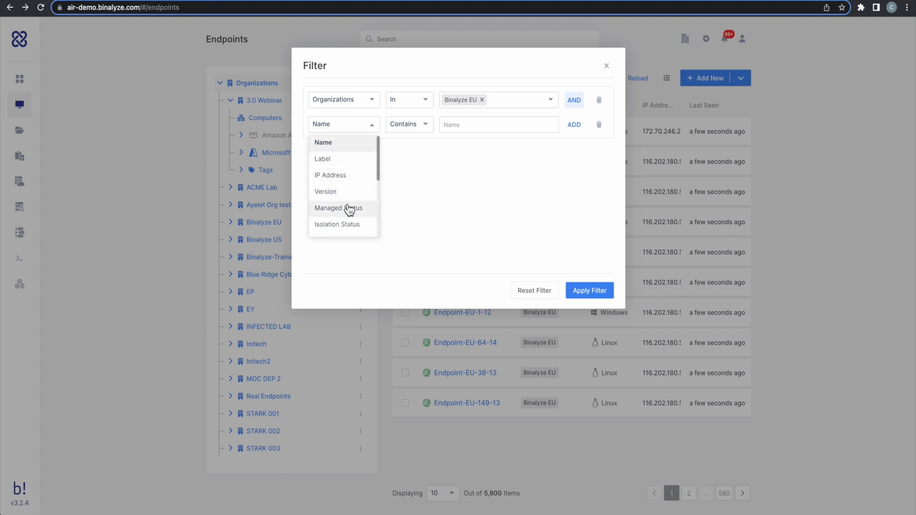
Step: Add a Platform condition set to Windows to the endpoint filter for the Binalyze EU organization and apply it
scroll(348, 209, down, 3)
click(349, 205)
click(454, 125)
click(455, 140)
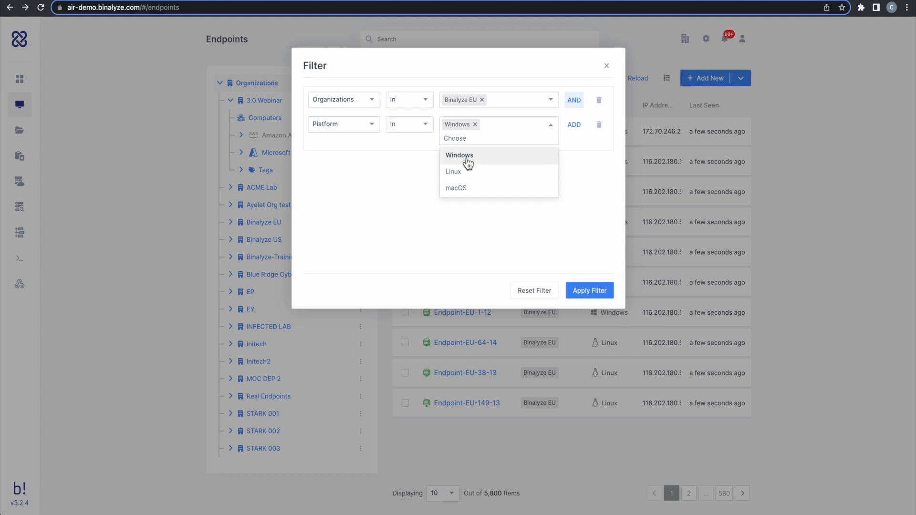
click(468, 162)
click(592, 292)
click(488, 125)
click(472, 142)
click(589, 291)
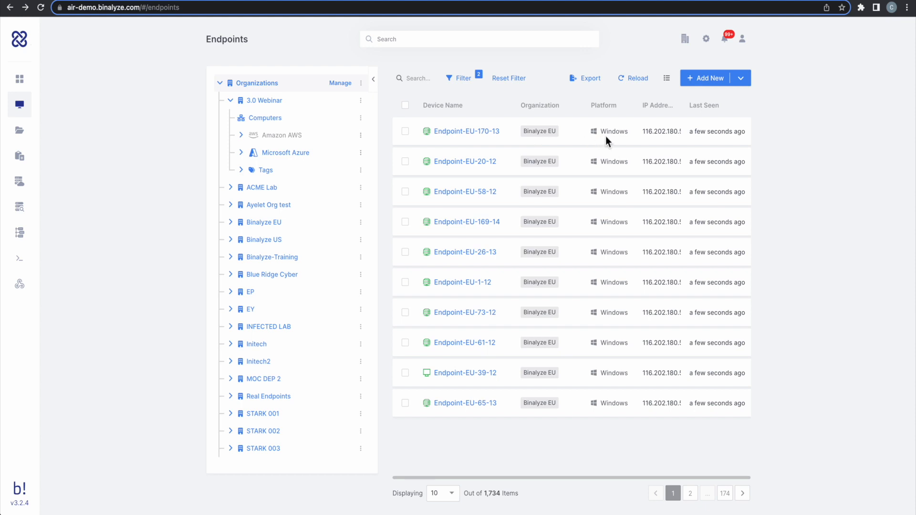
Step: Select the first five filtered Windows endpoints, Endpoint-EU-170-13 through Endpoint-EU-26-13, and start a new timeline from them
click(406, 133)
click(406, 162)
click(406, 192)
click(407, 224)
click(407, 253)
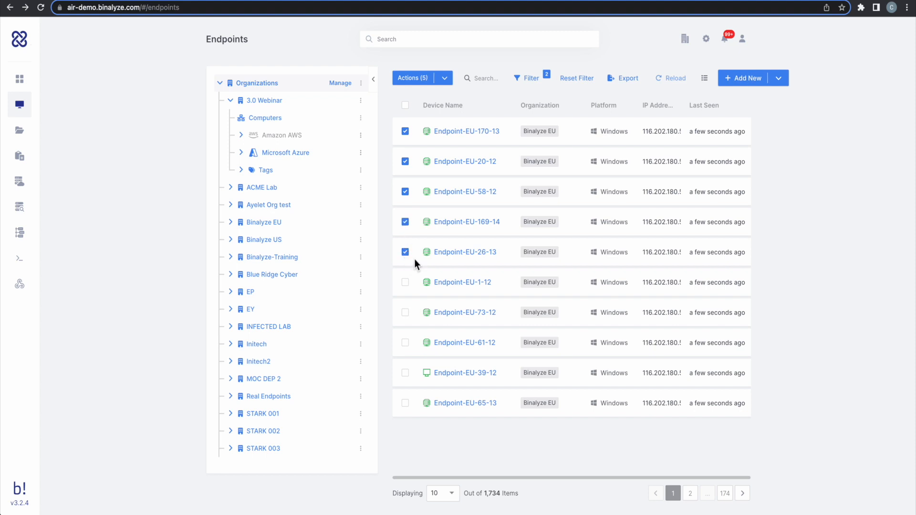
click(425, 81)
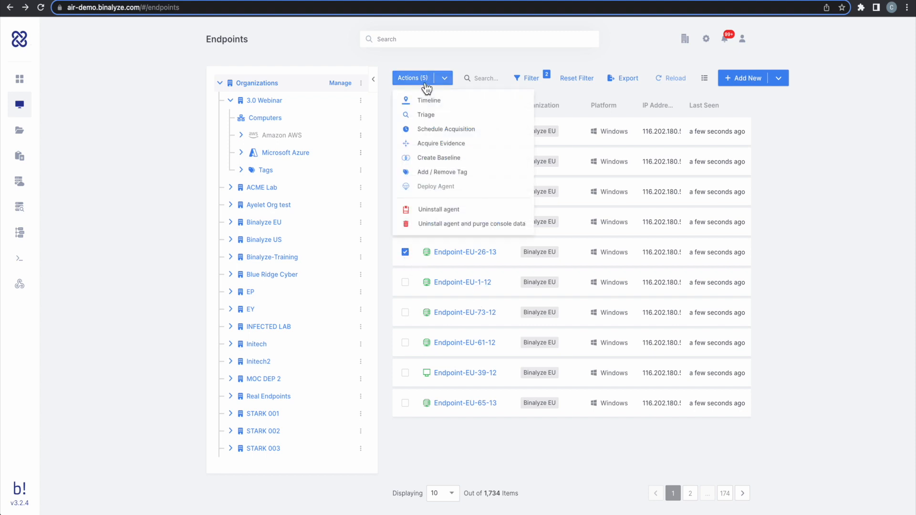
click(433, 100)
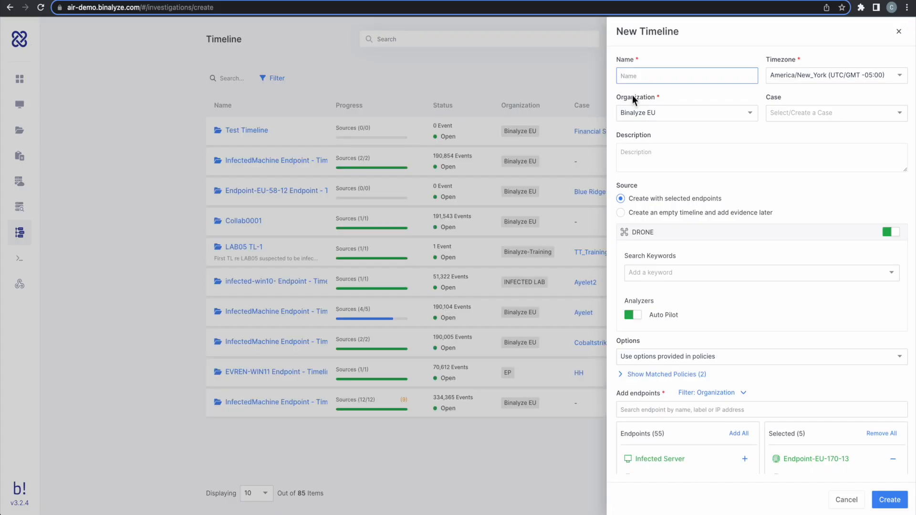
Step: Name the new timeline Test BRC, assign it to the Blue Ridge Cyber case, and create it with the selected endpoints
text(Te)
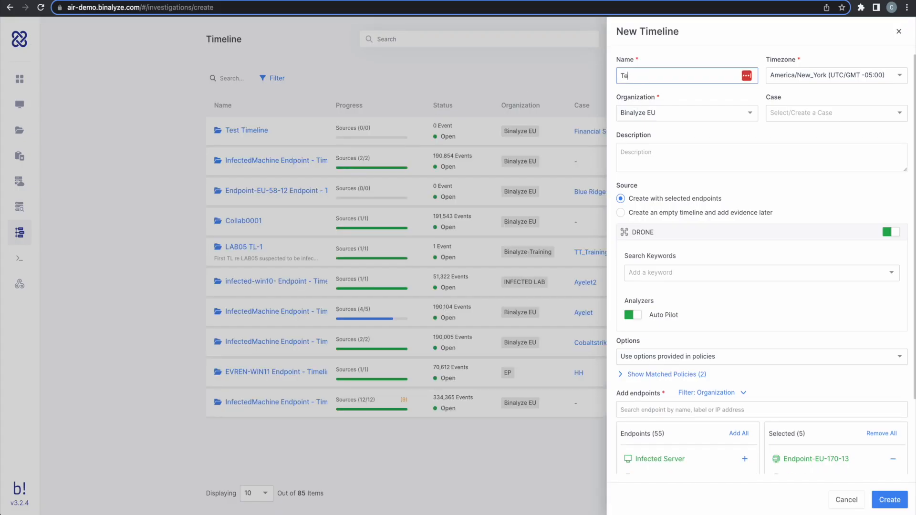
text(st BRC)
click(803, 113)
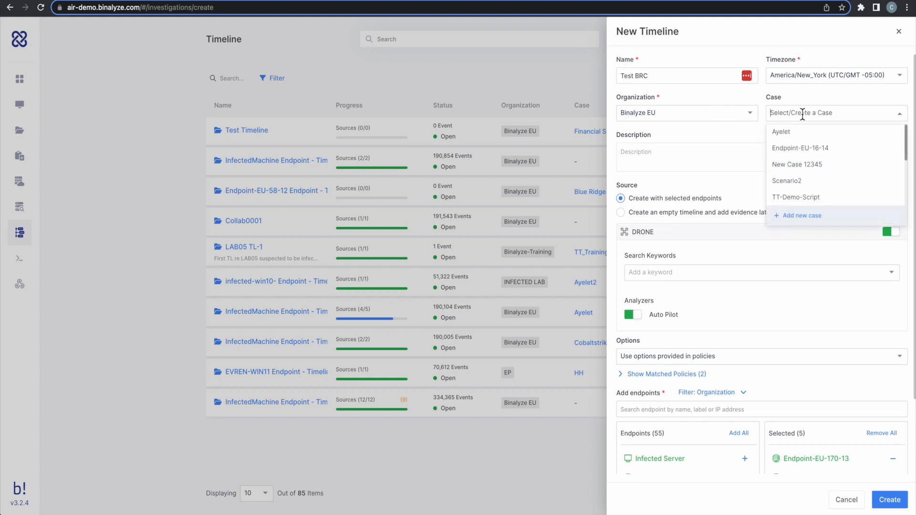
drag(906, 156, 883, 170)
click(843, 173)
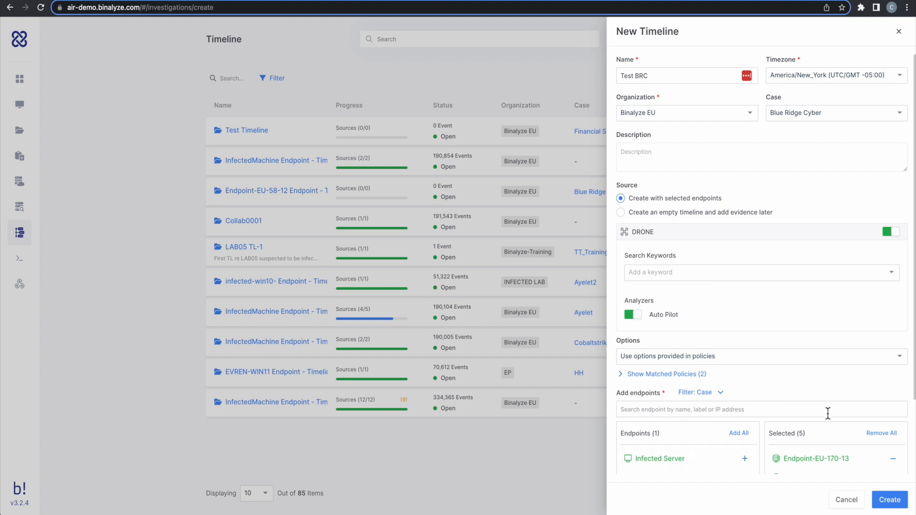
scroll(830, 400, down, 3)
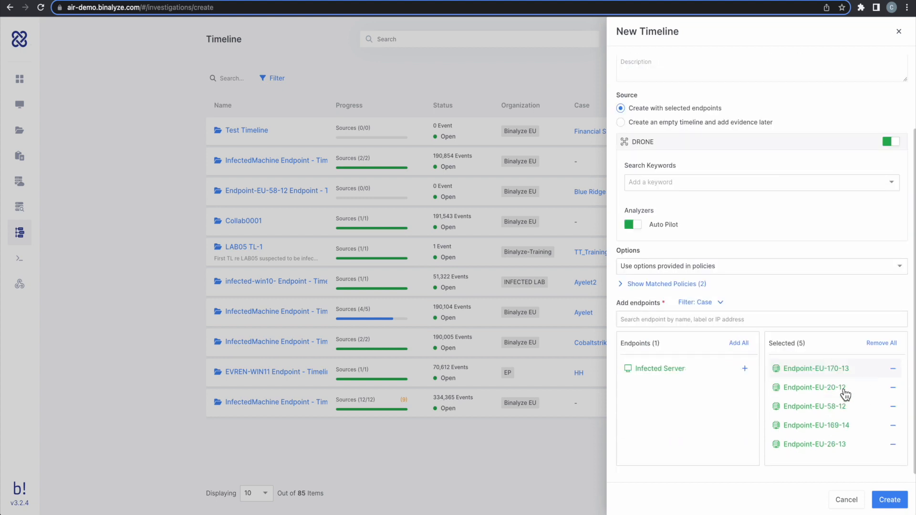
click(890, 500)
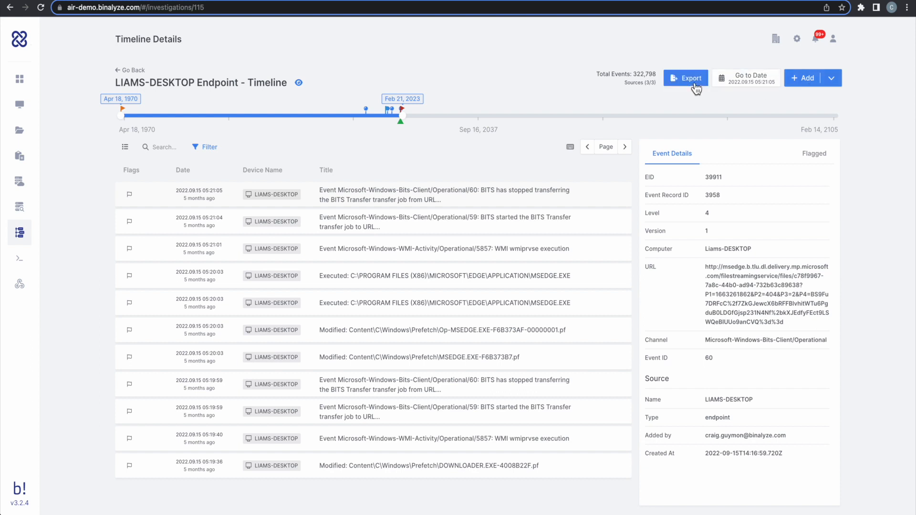
Step: Search the timeline's events for "starcraft" and examine the details of the StarCraft II.exe access event
click(163, 151)
text(starty)
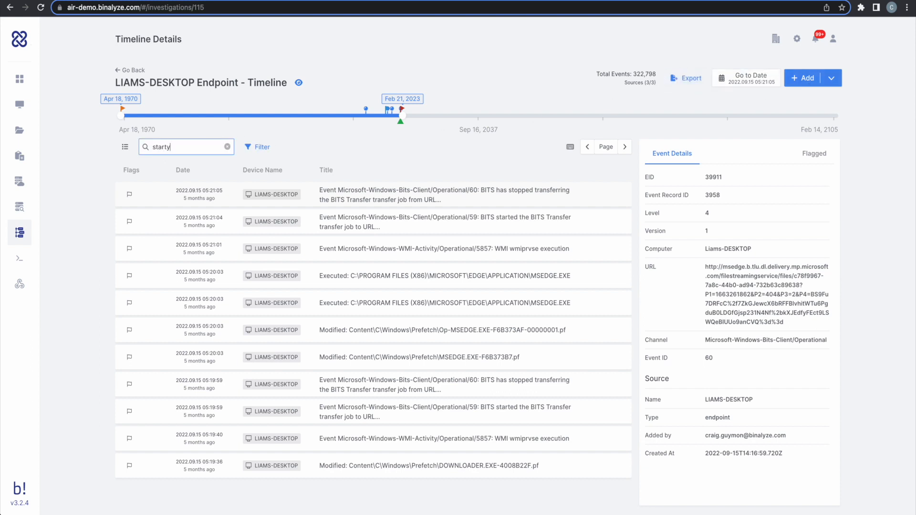
key(BackSpace)
key(BackSpace)
text(craft)
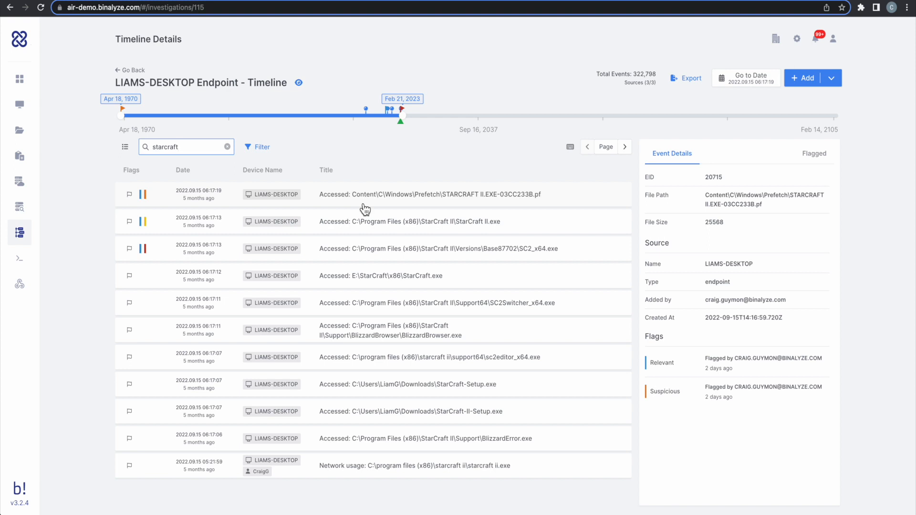
click(374, 225)
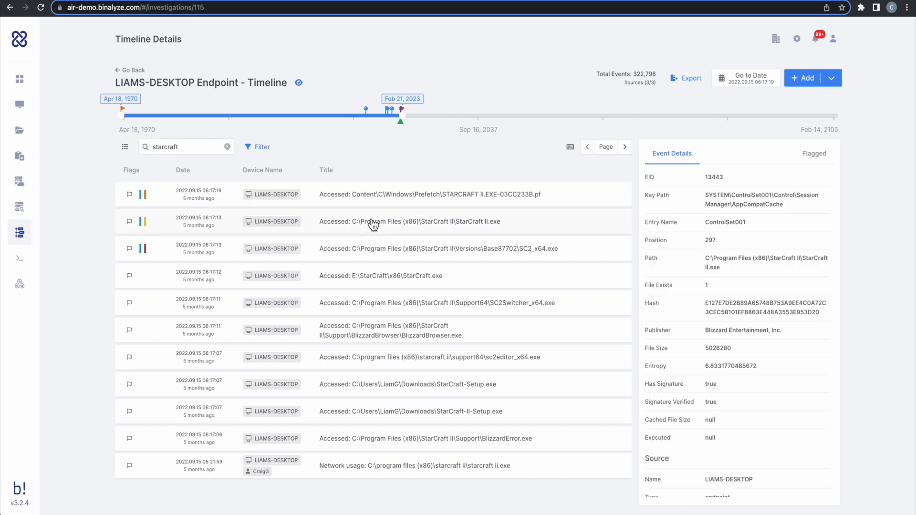
scroll(700, 267, down, 3)
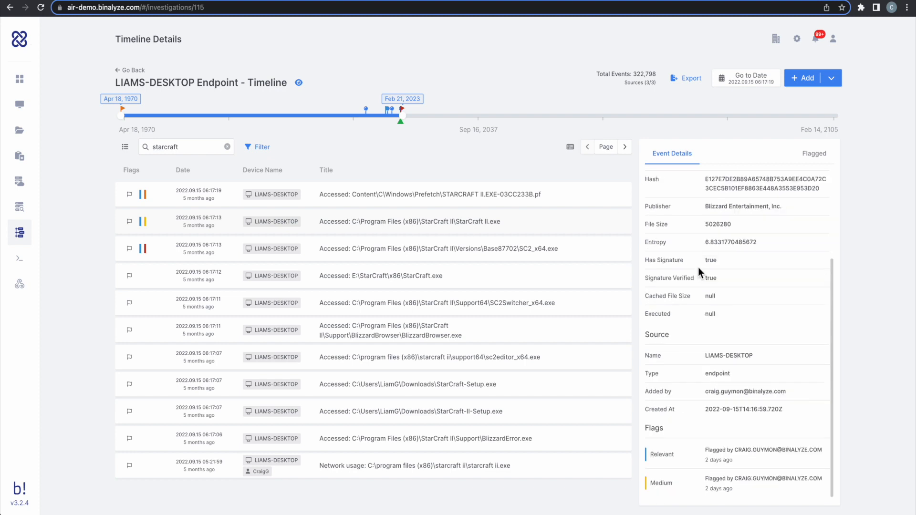
Step: Flag the sc2editor_x64.exe event as Suspicious and the BlizzardBrowser.exe event as Dangerous
click(475, 362)
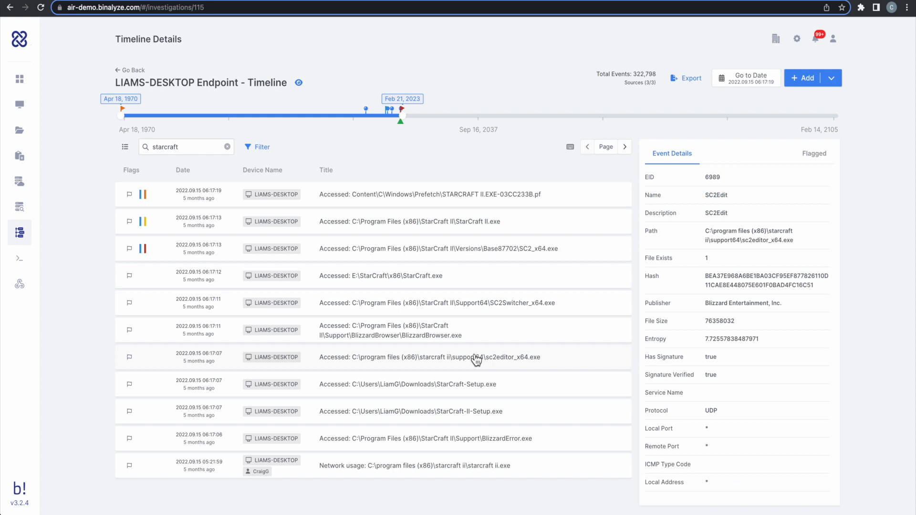
click(133, 361)
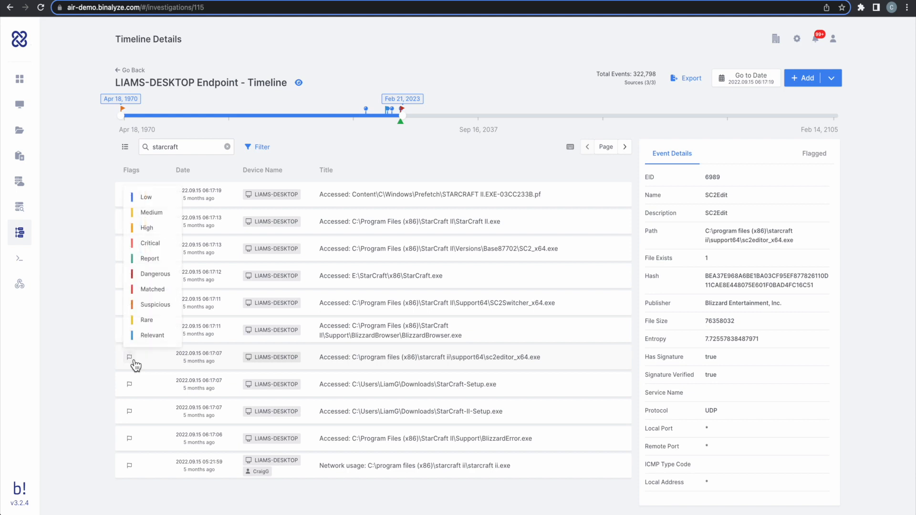
click(161, 308)
click(129, 357)
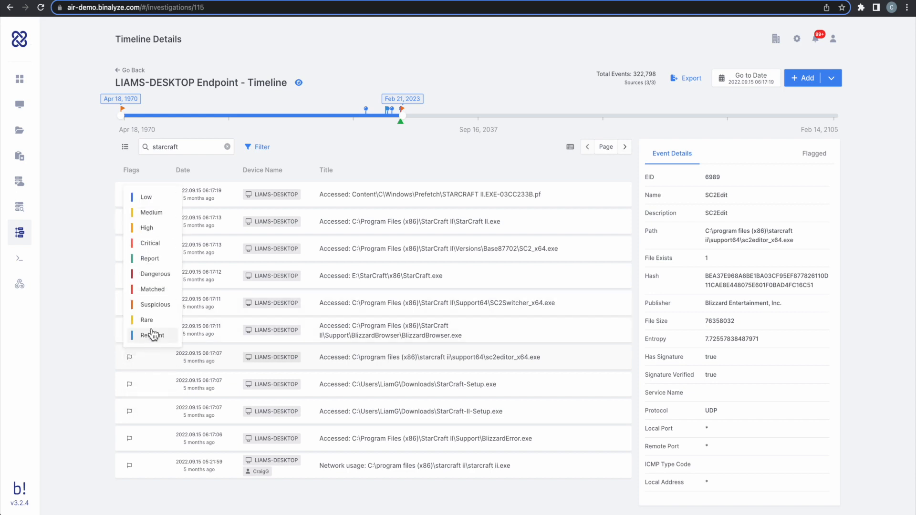
click(156, 310)
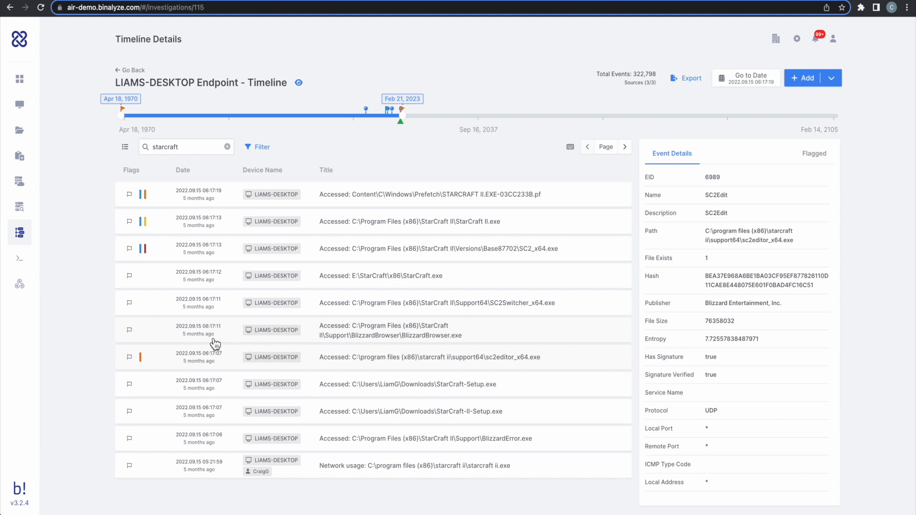
click(130, 330)
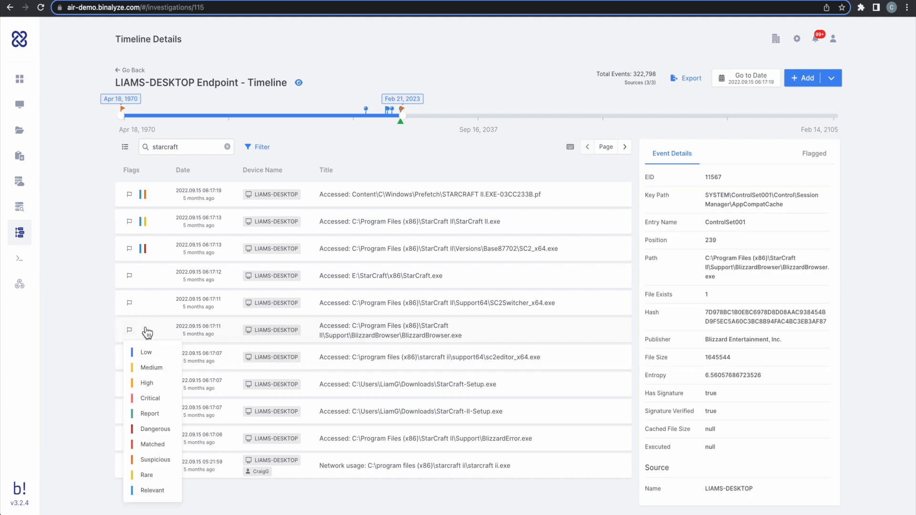
click(153, 430)
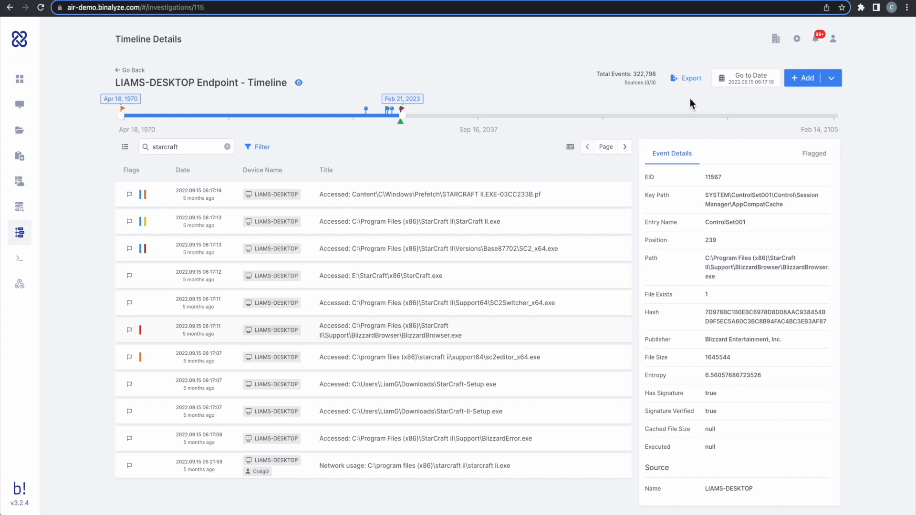
Step: Add a timeline filter condition on User Name, choosing the user account listed below the "-" entry
click(265, 148)
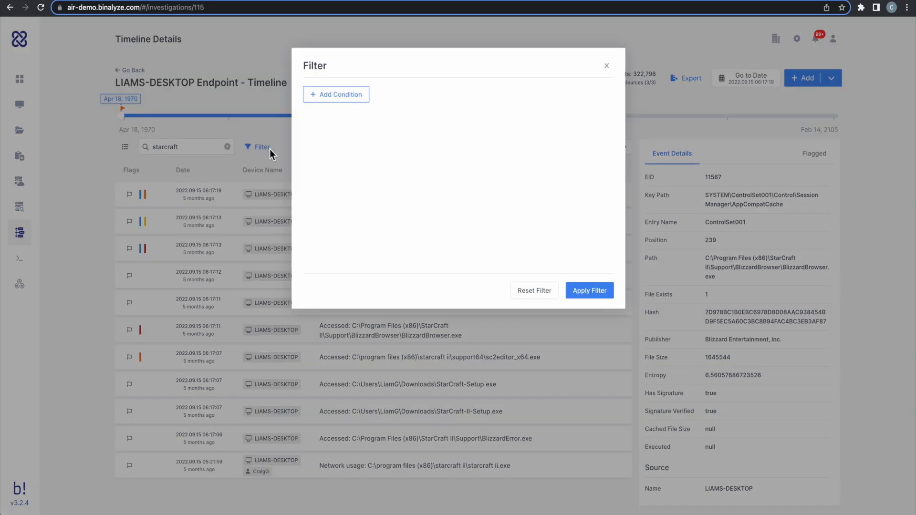
click(337, 97)
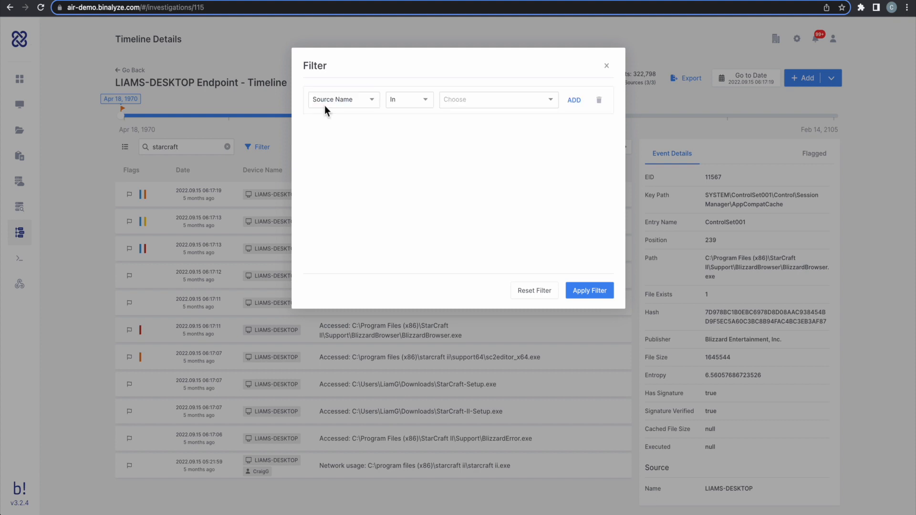
click(351, 103)
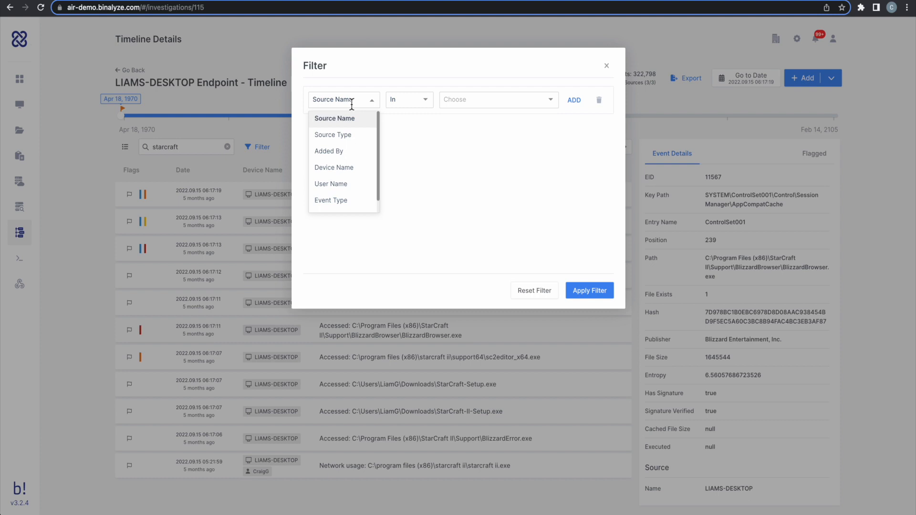
click(351, 186)
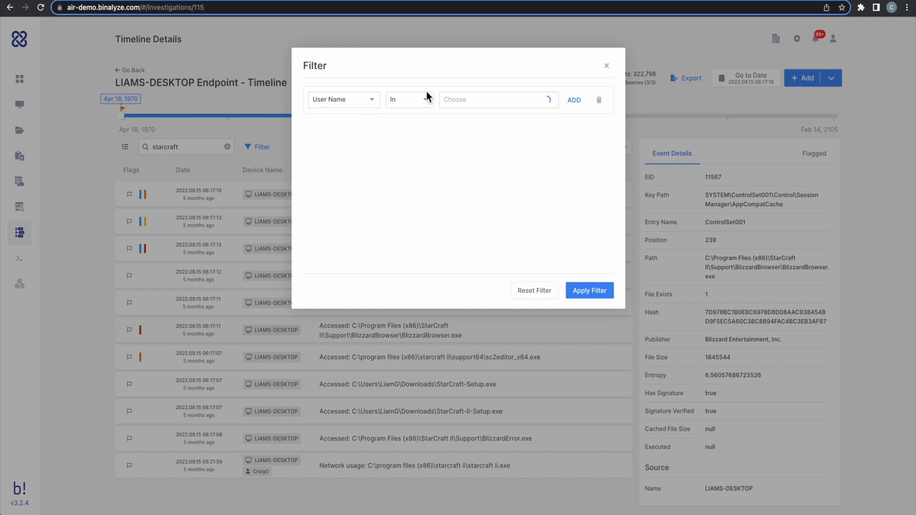
click(453, 99)
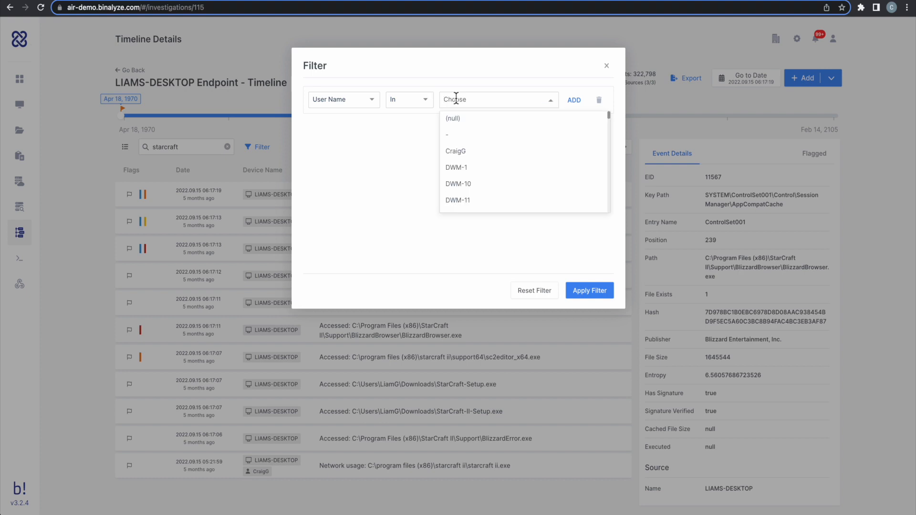
click(465, 163)
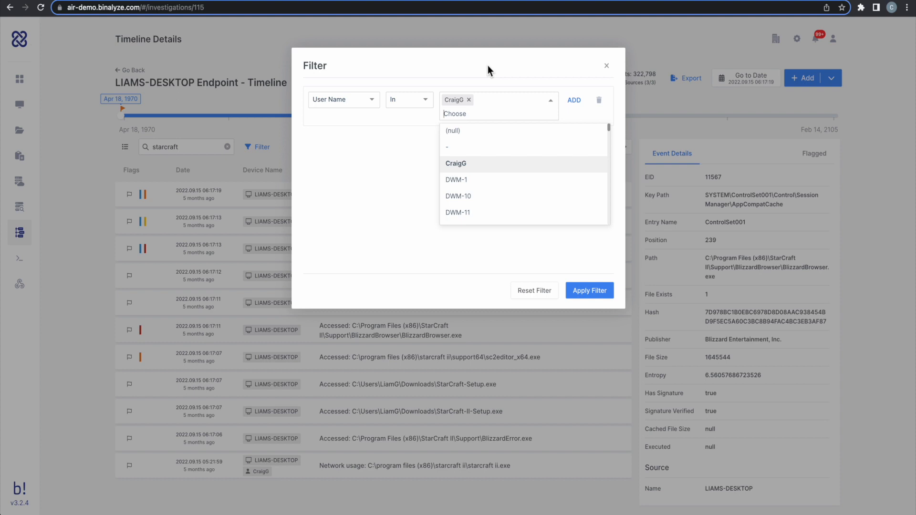
click(414, 140)
Step: Try Source Type and Event Type as a second filter condition, and close the filter without applying it
click(574, 100)
click(382, 128)
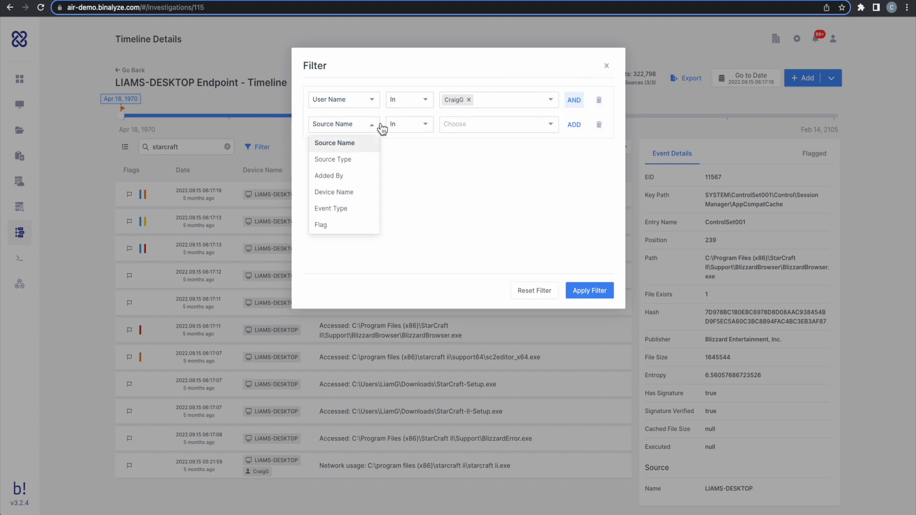
click(358, 159)
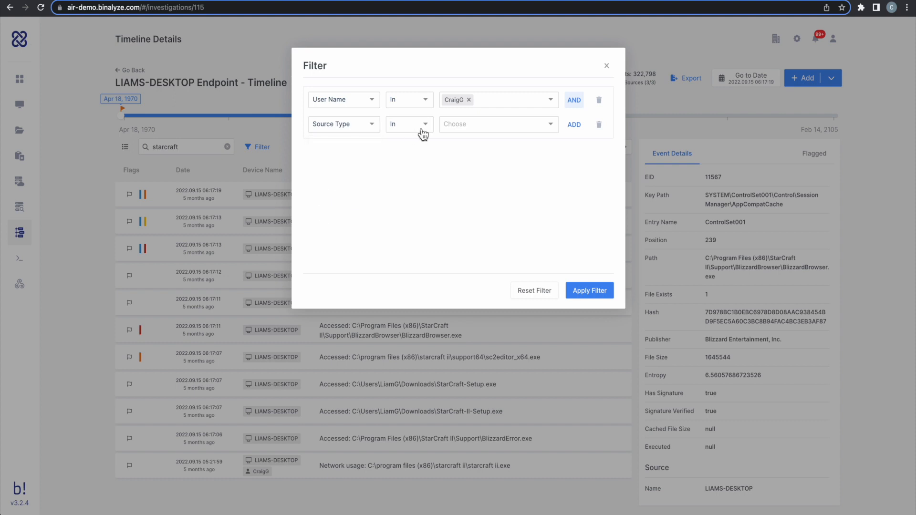
click(420, 129)
click(460, 124)
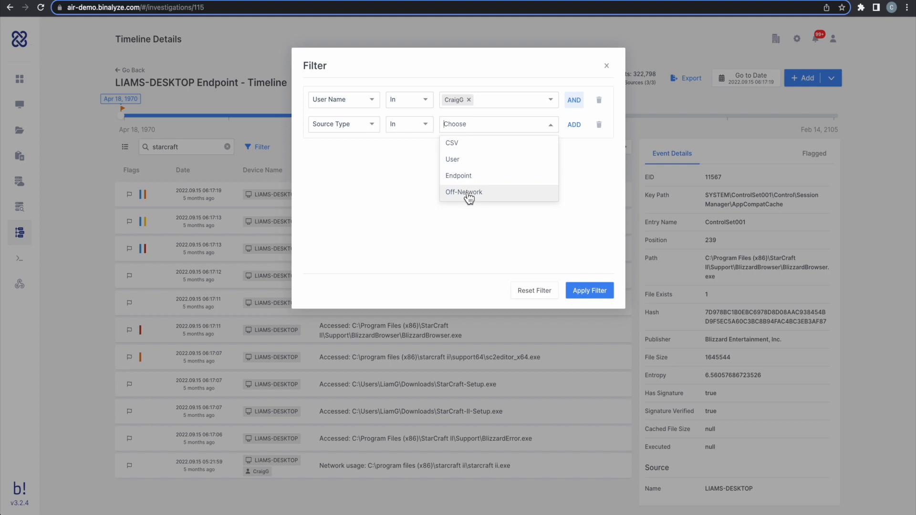
click(362, 123)
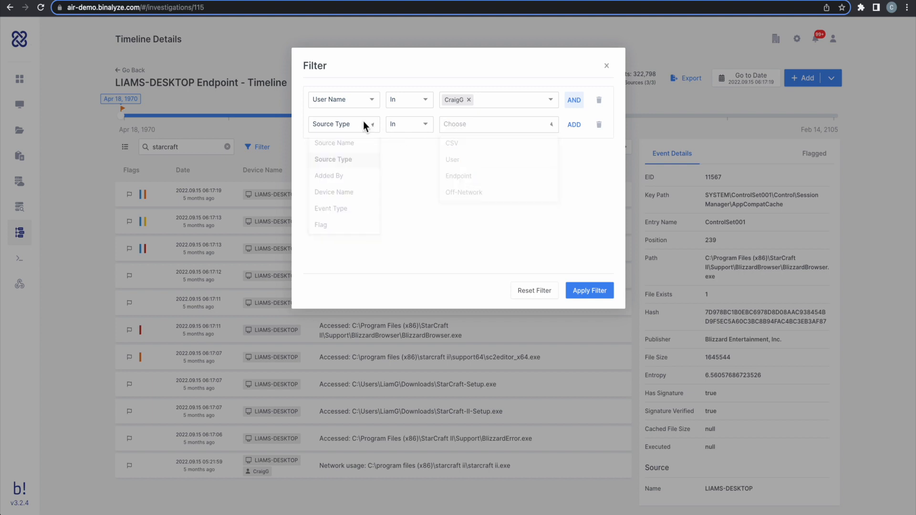
click(350, 210)
click(461, 124)
scroll(469, 186, down, 4)
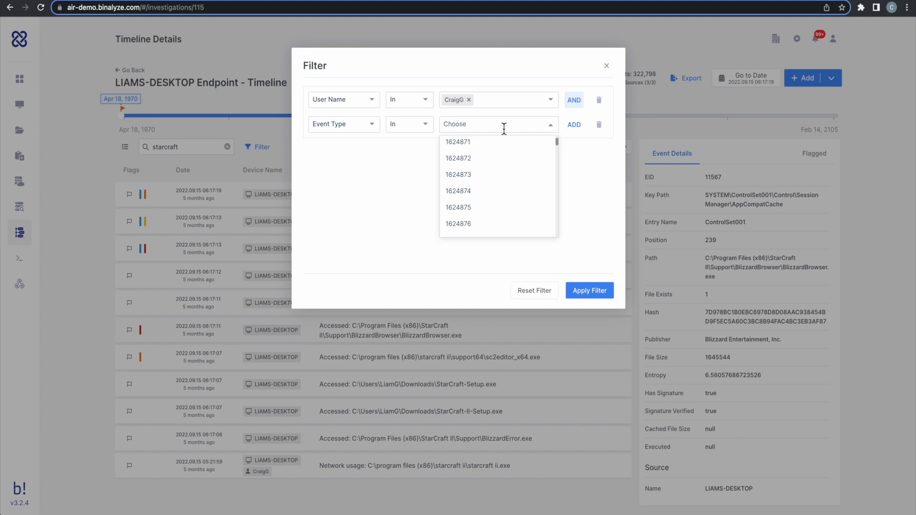
click(599, 124)
click(607, 66)
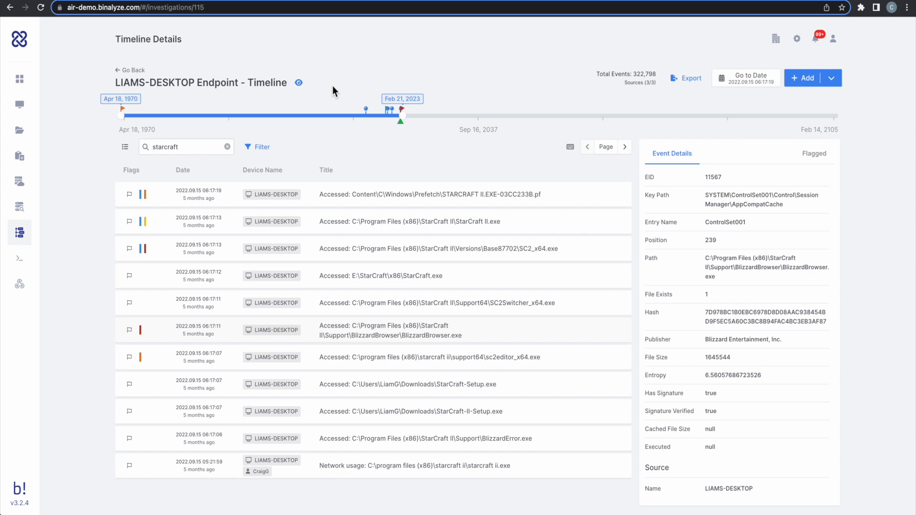
Step: Add a milestone named "Downloaded game" to the timeline, keeping the date and time 2022.09.15 06:17
click(806, 86)
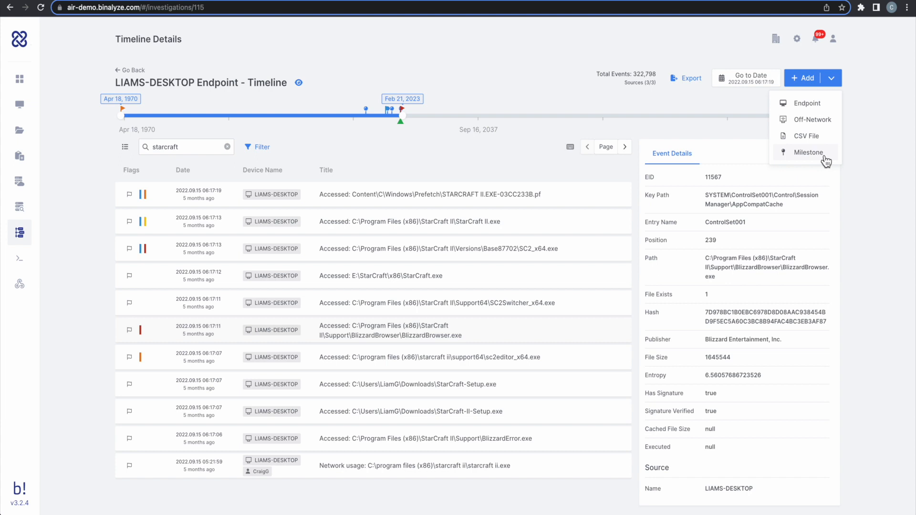
click(809, 153)
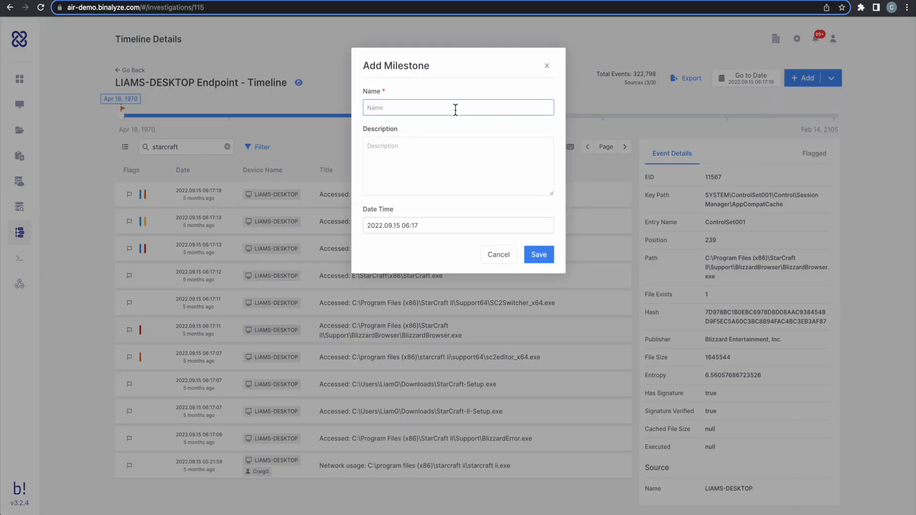
text(Downloaded game)
click(540, 255)
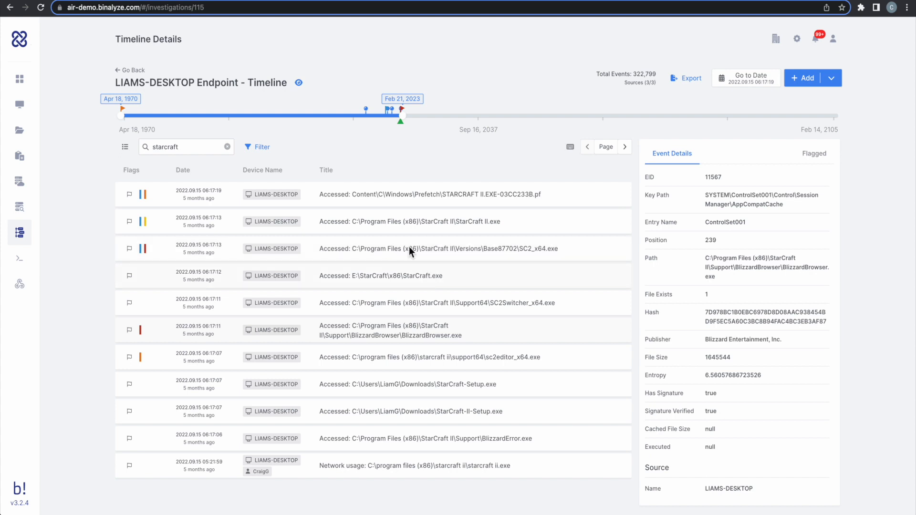
Step: Search the LIAMS-DESKTOP timeline events for "USB" in place of the StarCraft search
double_click(138, 148)
text(USB)
key(Return)
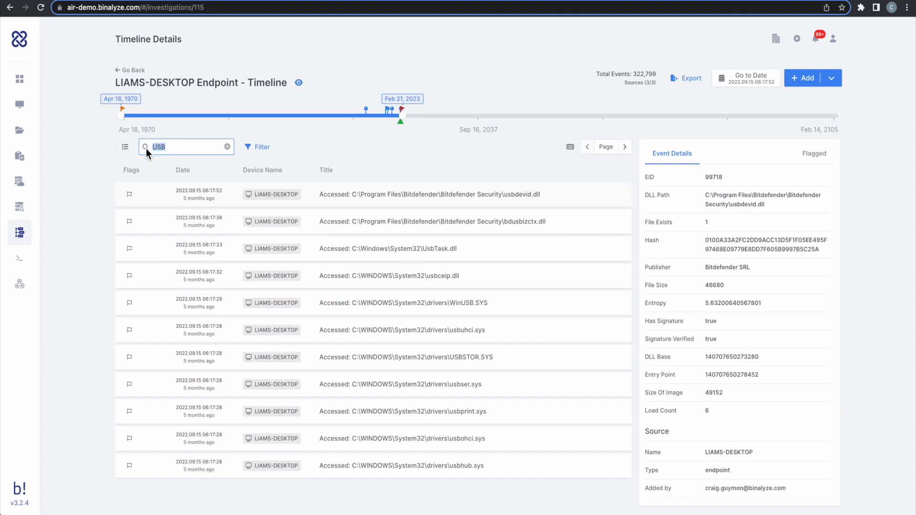
text(ww.)
key(BackSpace)
text(w)
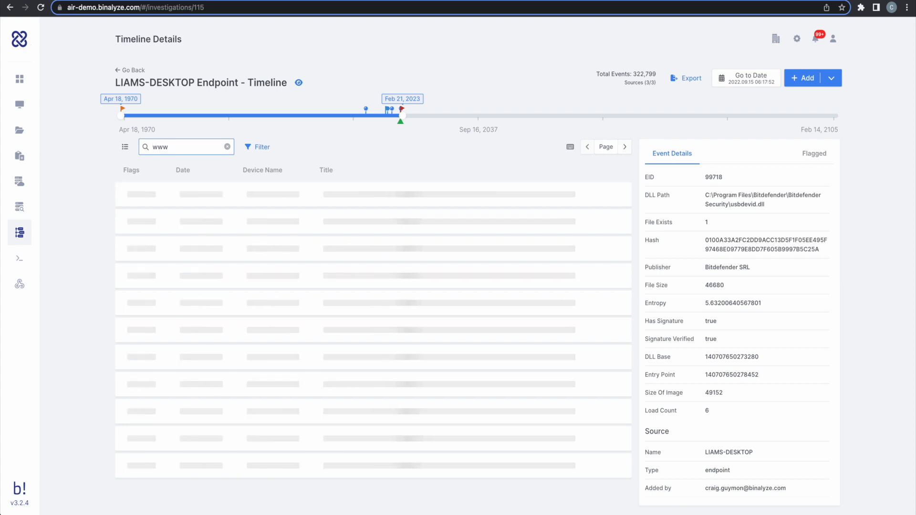
text(.microso)
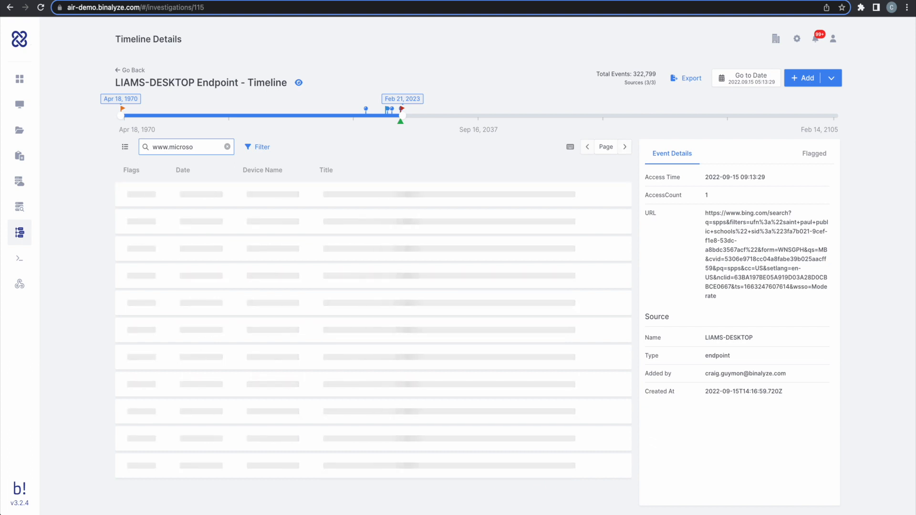
key(BackSpace)
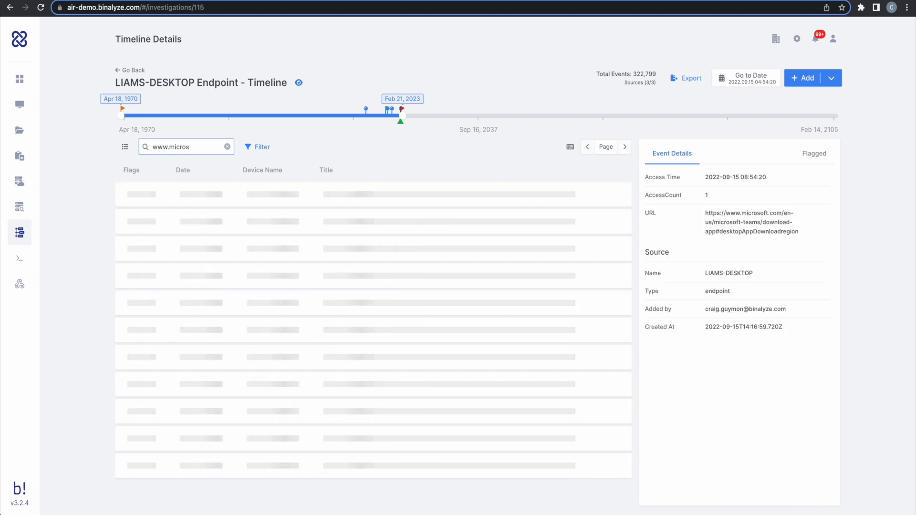
text(ft)
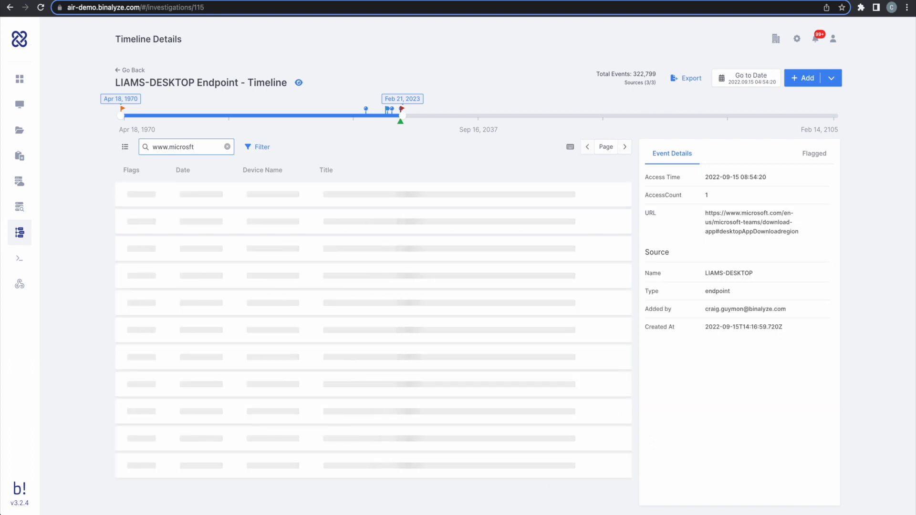
key(BackSpace)
key(BackSpace)
key(BackSpace)
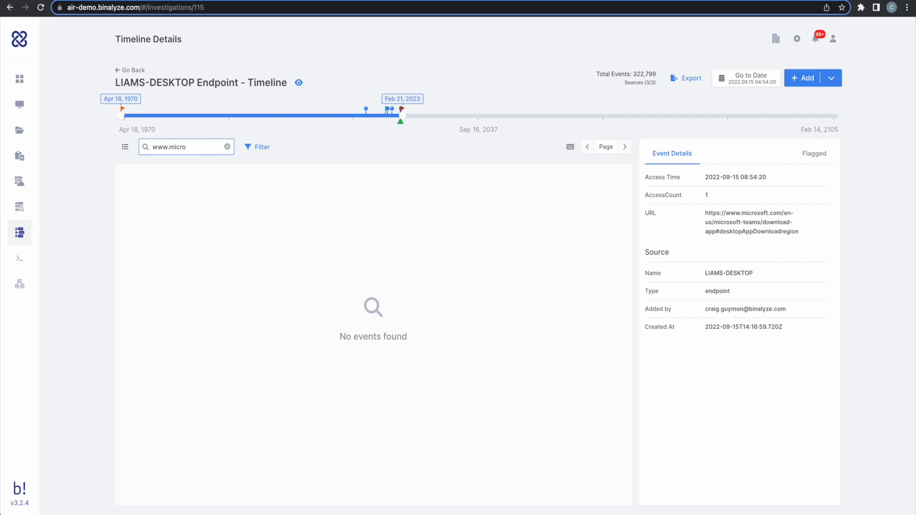
text(soft.com)
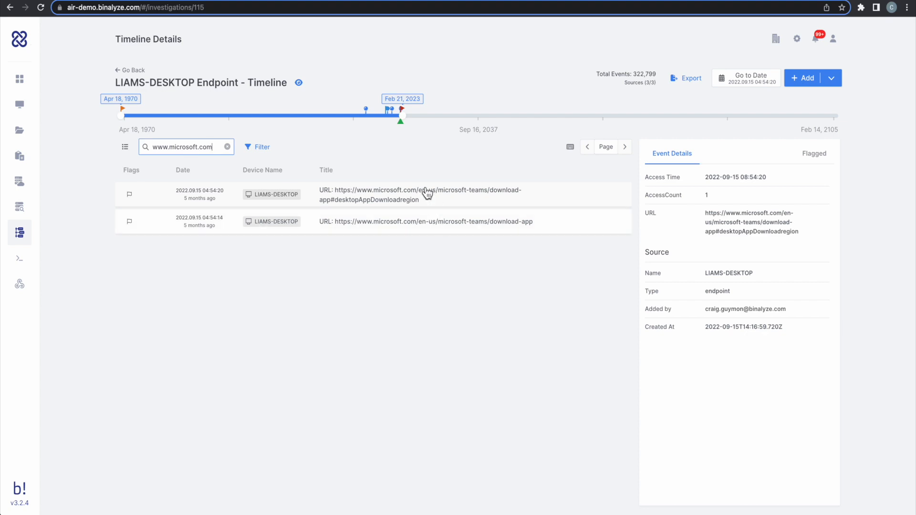
Step: Clear the event search and export the LIAMS-DESKTOP endpoint timeline as a zip file
click(227, 147)
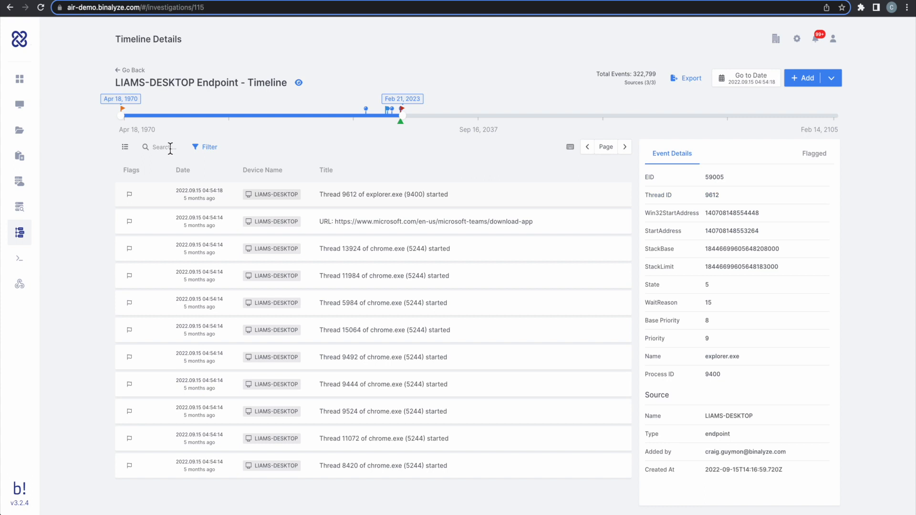
click(700, 85)
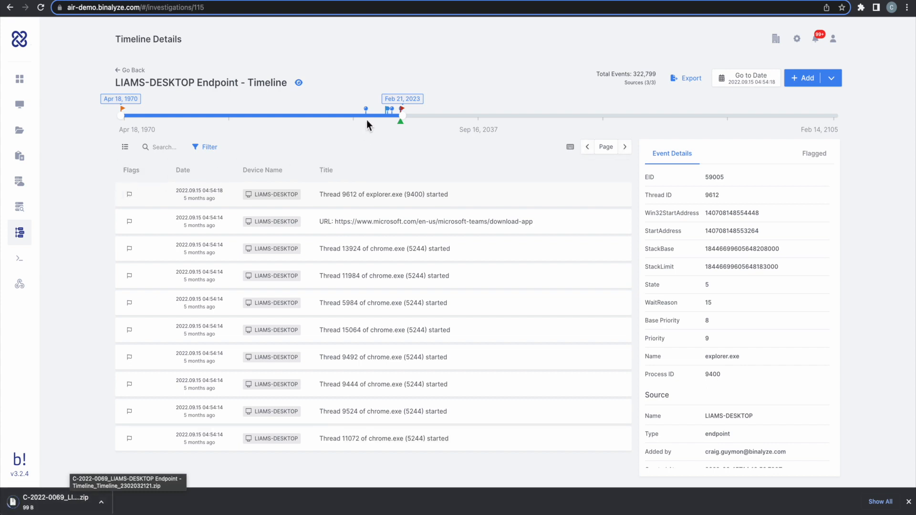
mouse_move(403, 129)
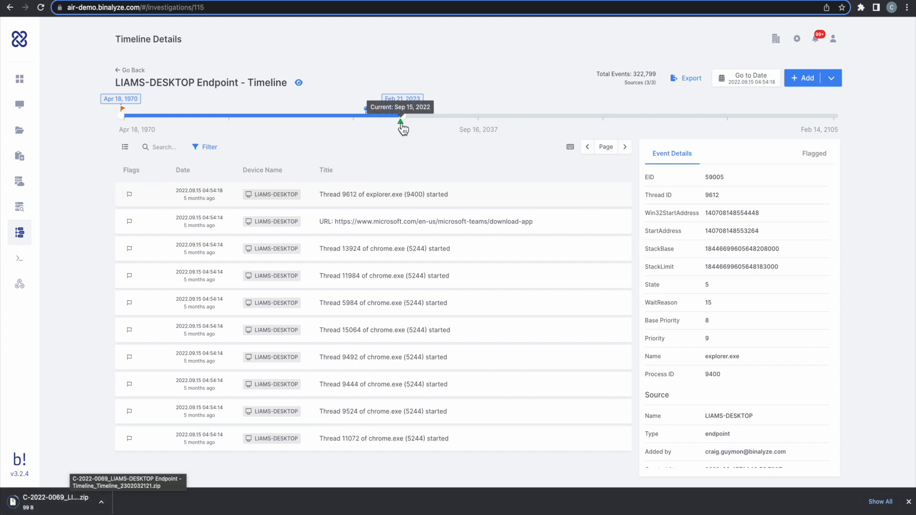